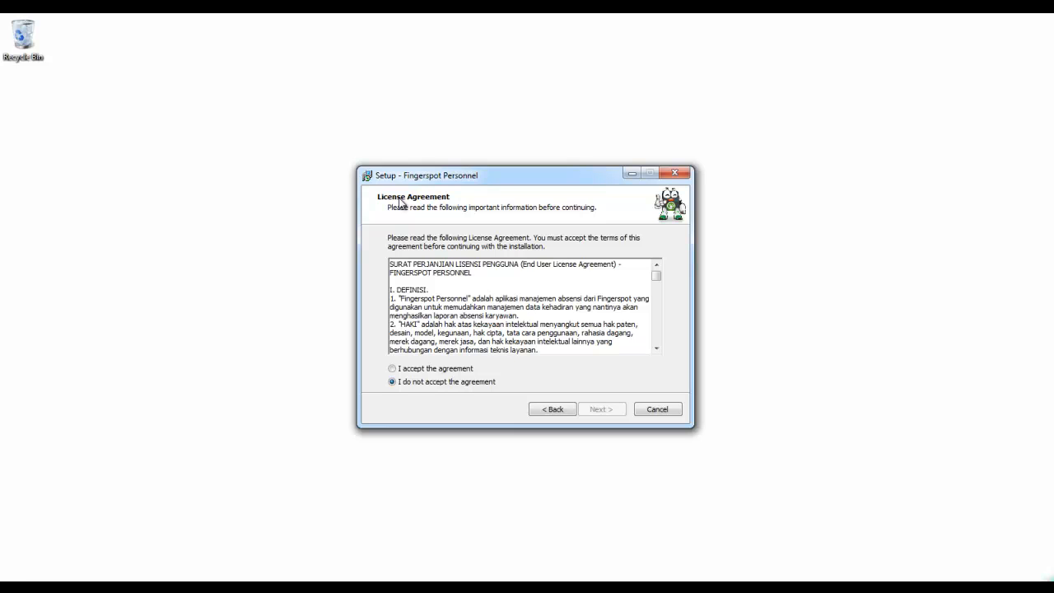
Accept the setup licence agreement and keep the default destination and Start menu folders for Fingerspot Personnel.
left_click(392, 368)
left_click(600, 409)
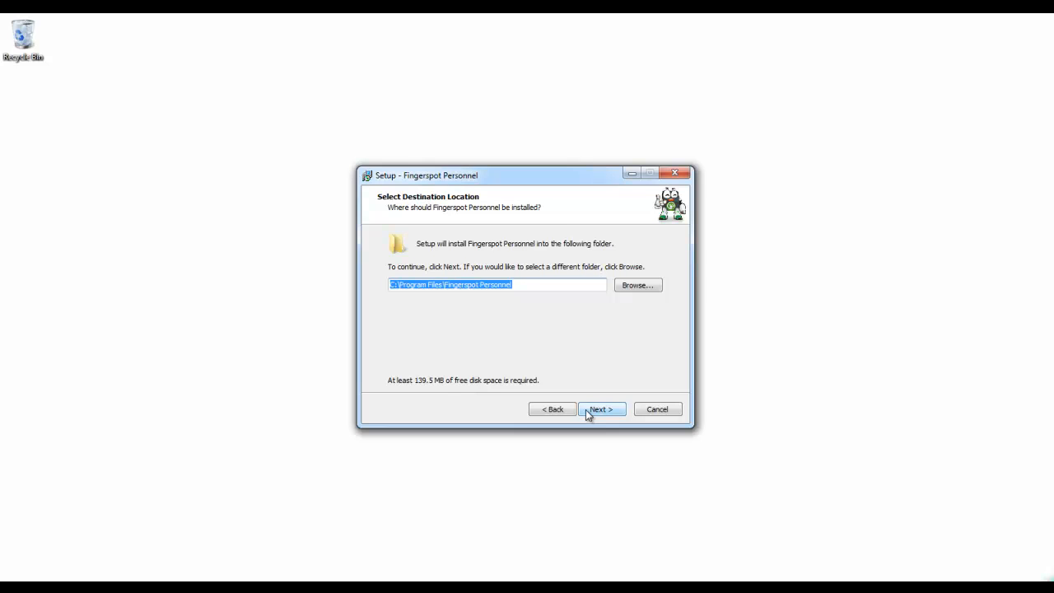
left_click(589, 414)
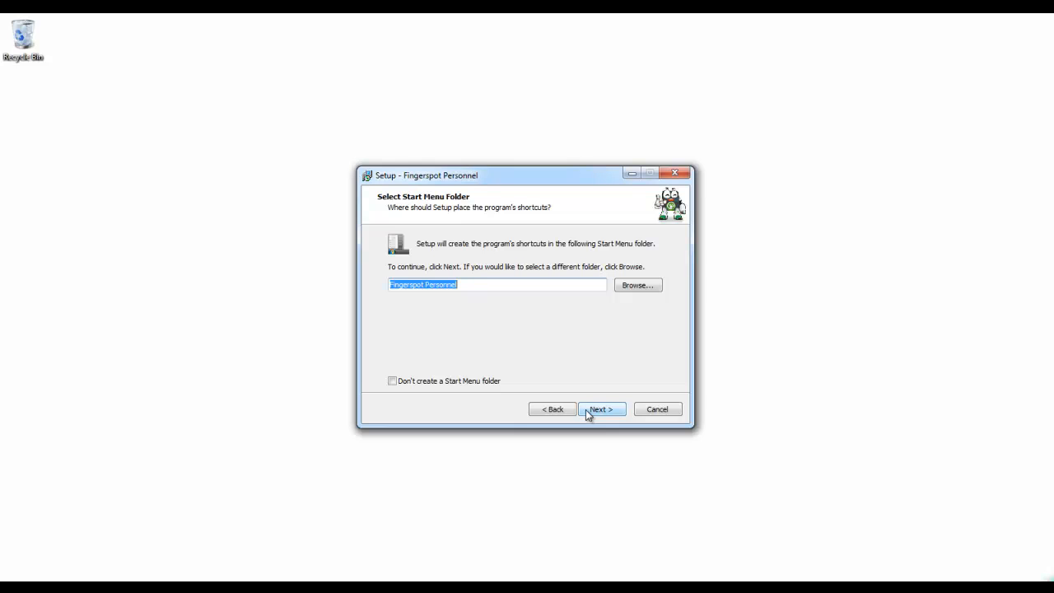
left_click(589, 415)
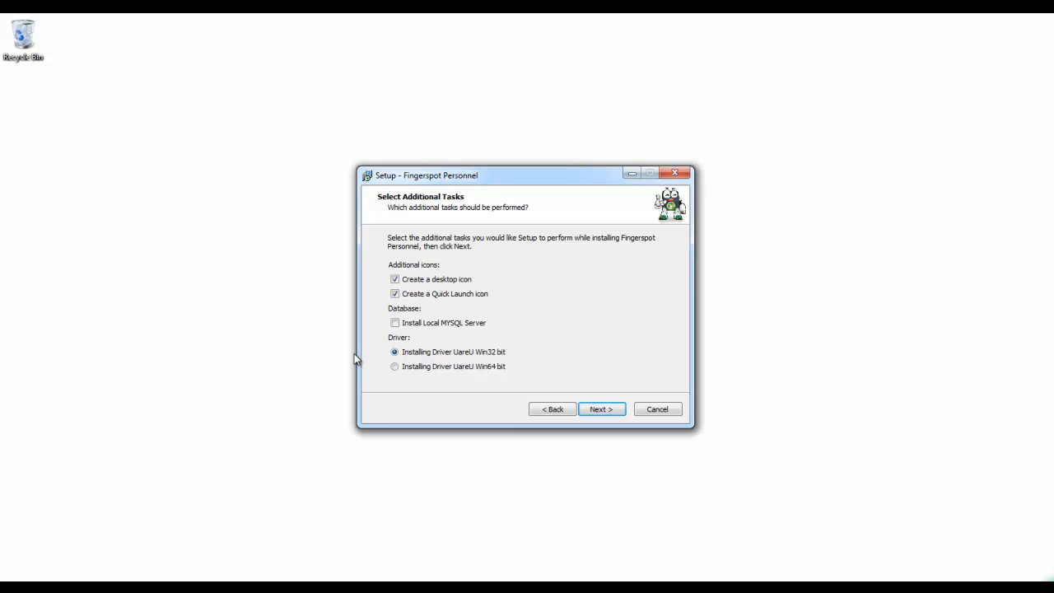
Include the Local MYSQL Server among the additional tasks, keep the UareU Win32 bit driver, and start the installation.
left_click(395, 323)
left_click(603, 410)
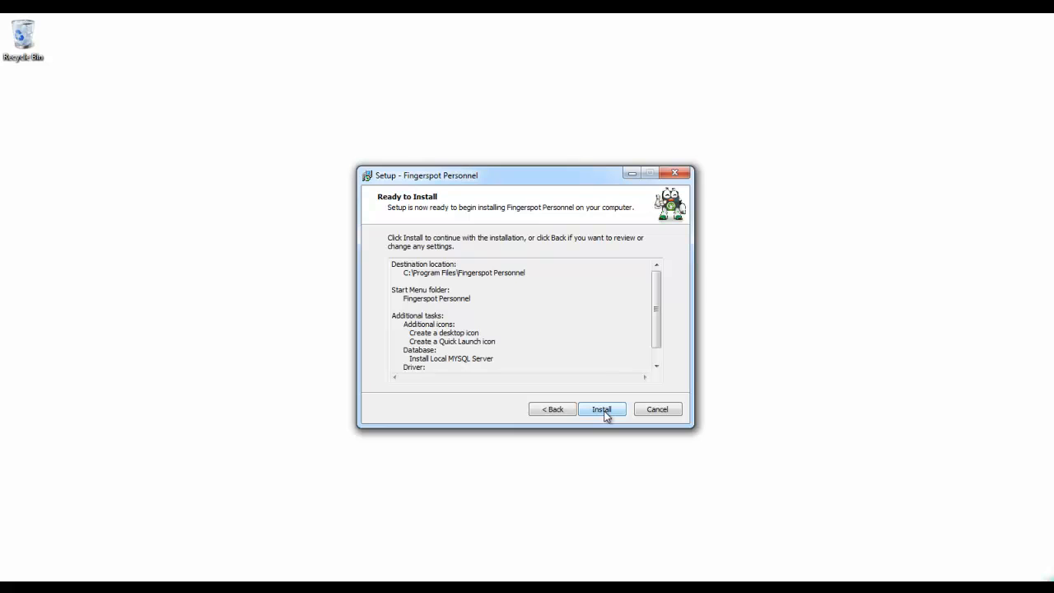
left_click(605, 414)
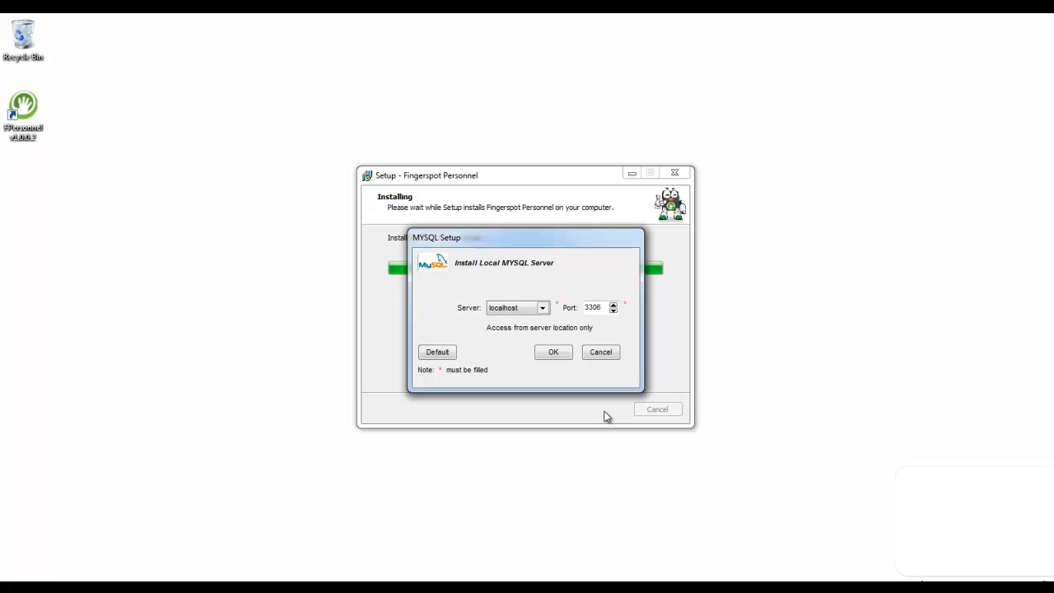
Install the local MySQL database with server localhost on port 3306.
left_click(542, 307)
left_click(545, 317)
left_click(544, 312)
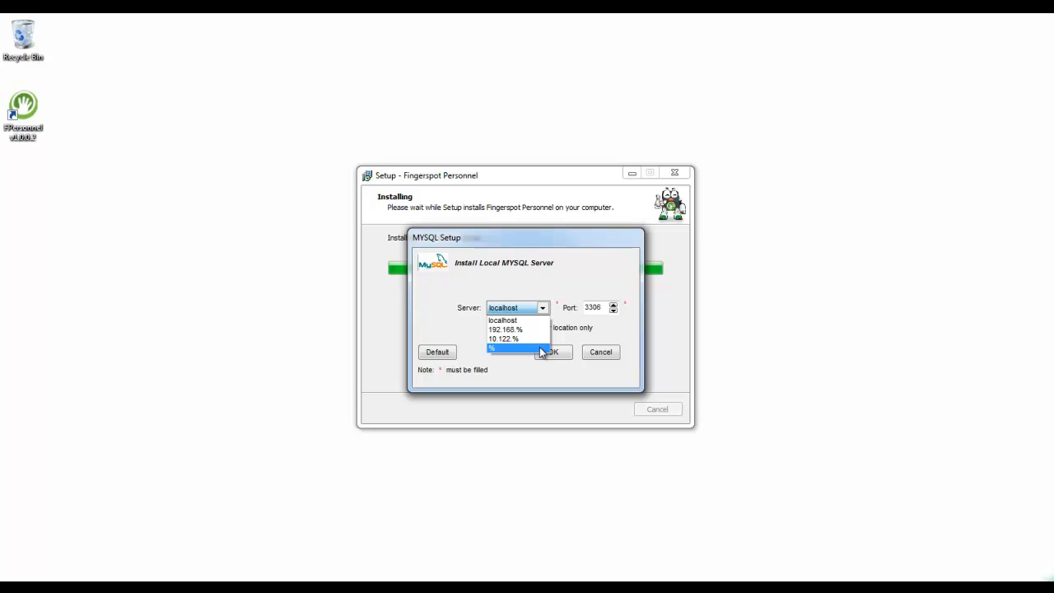
left_click(539, 320)
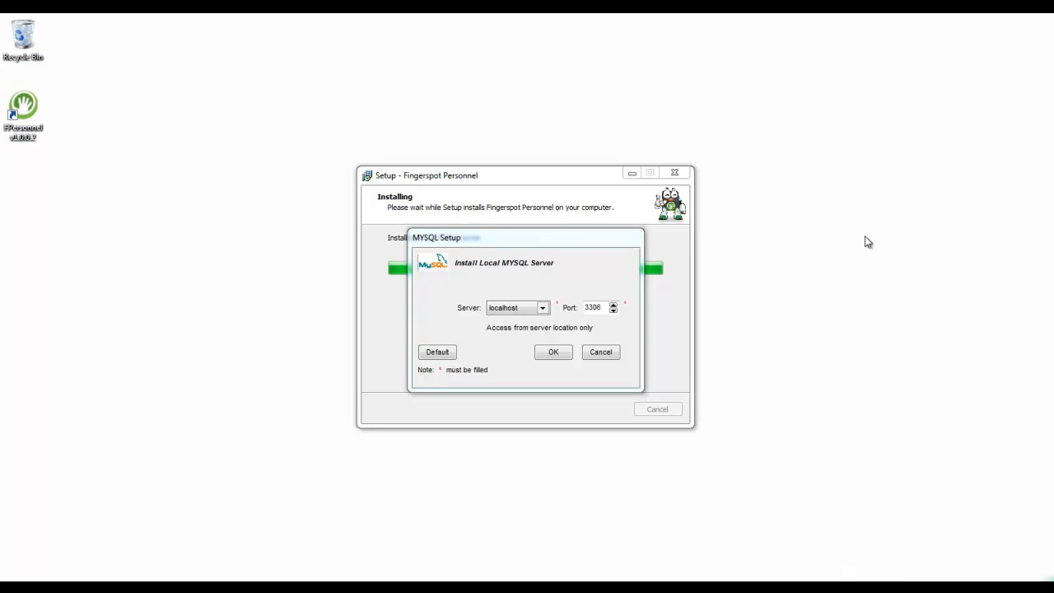
type("0")
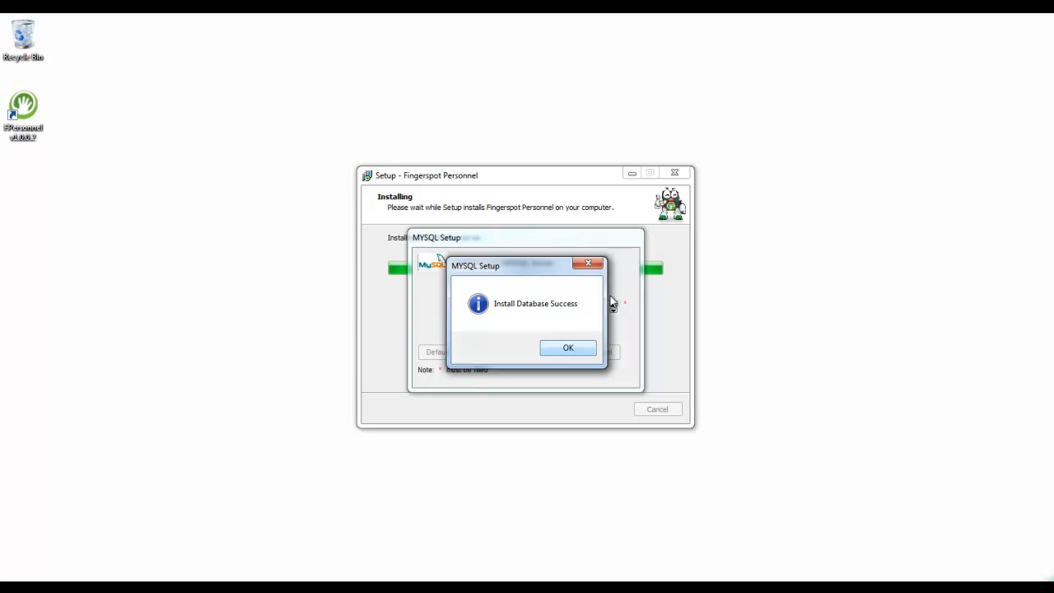
key("Return")
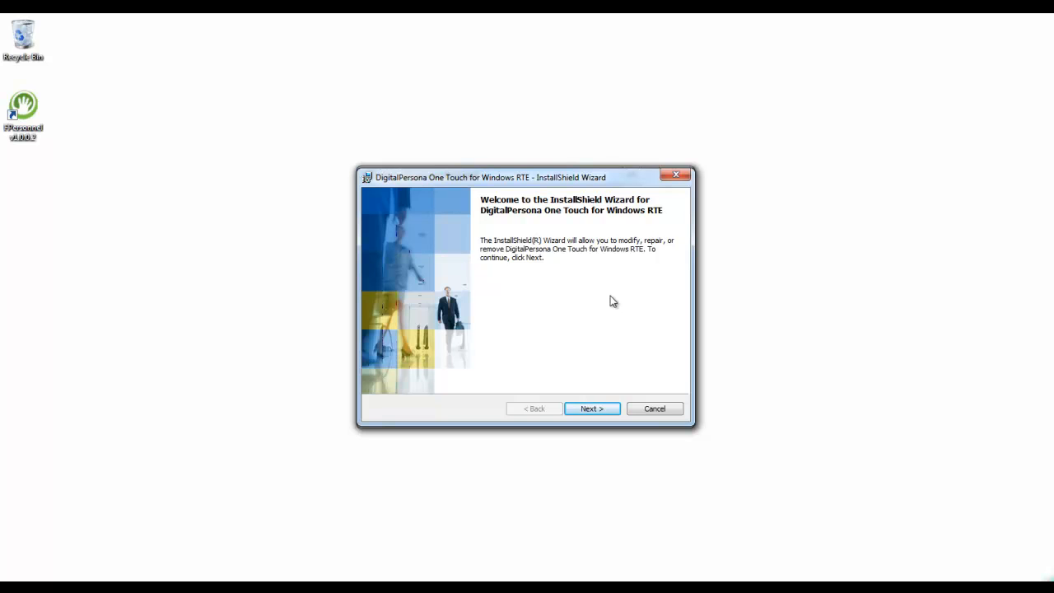
Complete the DigitalPersona One Touch for Windows RTE wizard using the Modify option with its default features.
key("Return")
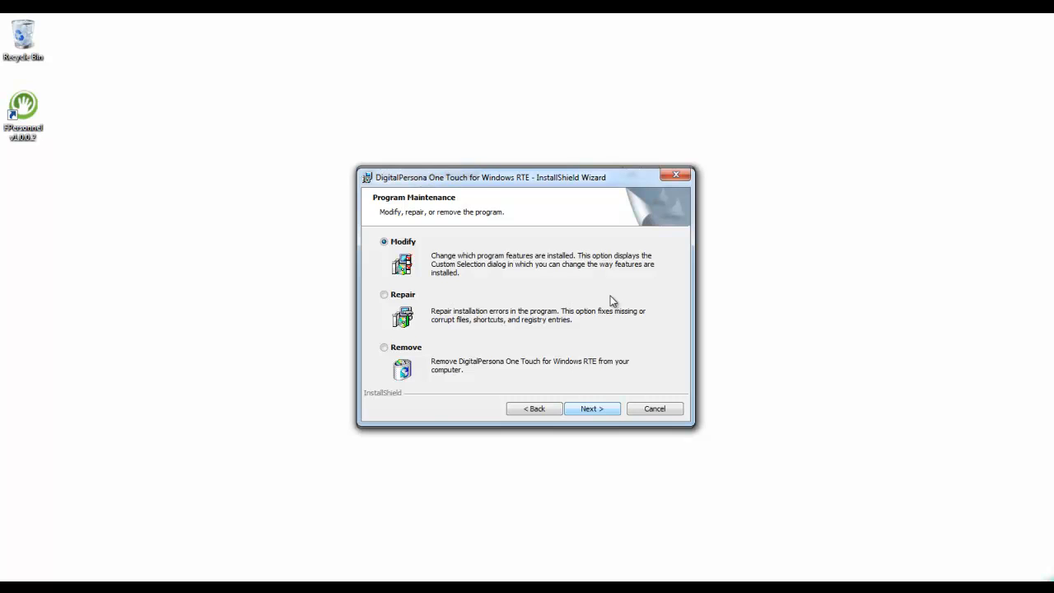
key("Return")
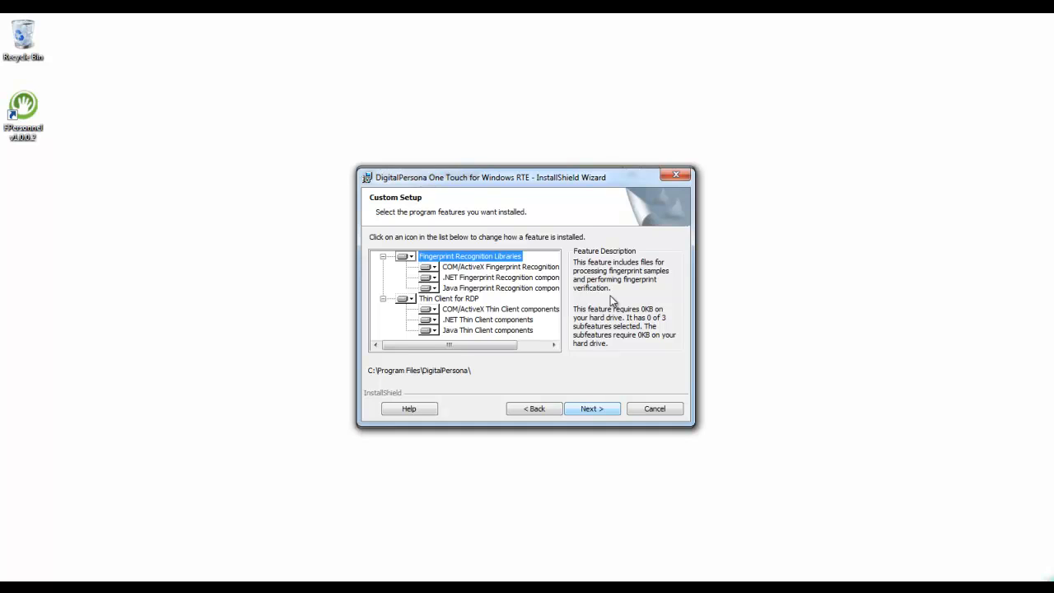
key("Return")
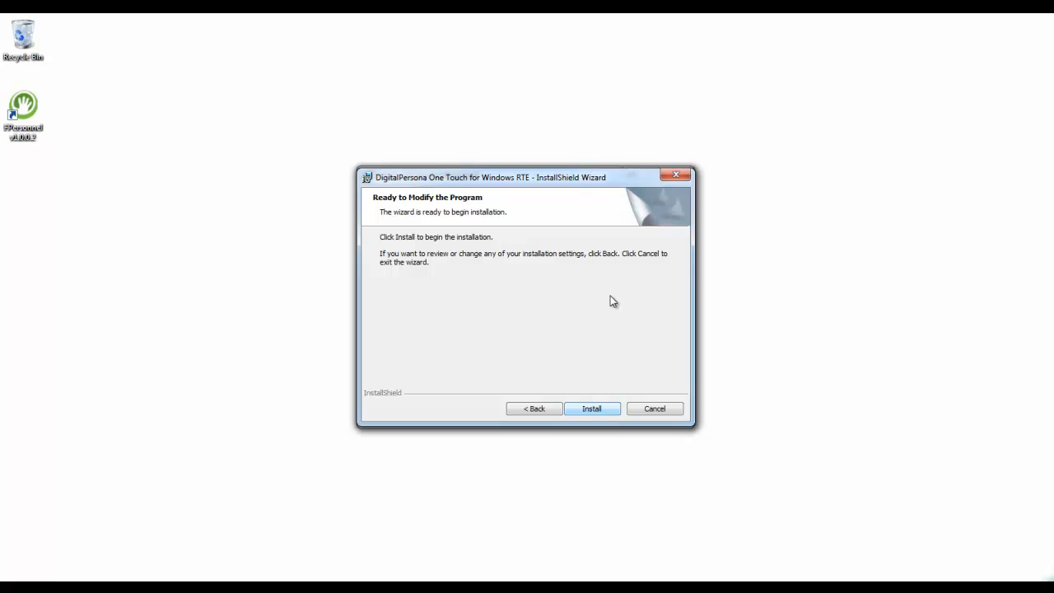
key("Return")
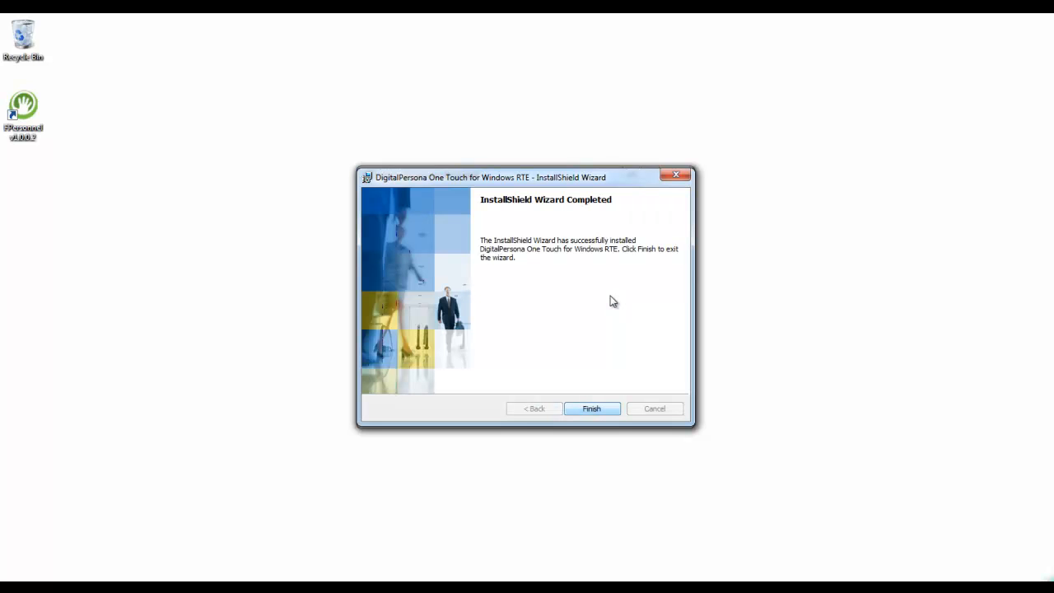
key("Return")
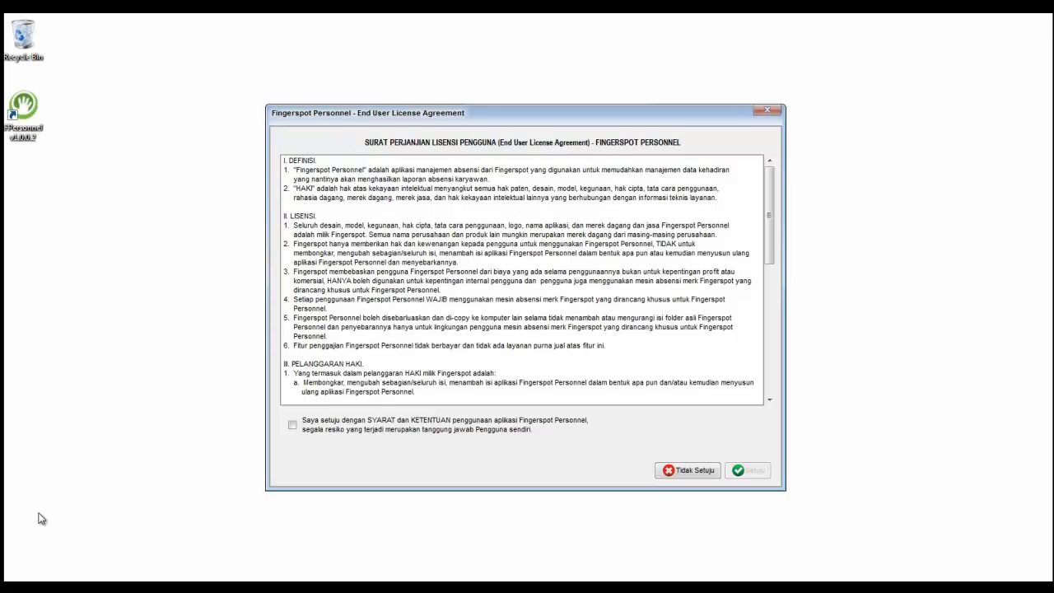
Read through the Fingerspot Personnel end user licence agreement to its end and agree to its terms.
left_click_drag(769, 231, 776, 360)
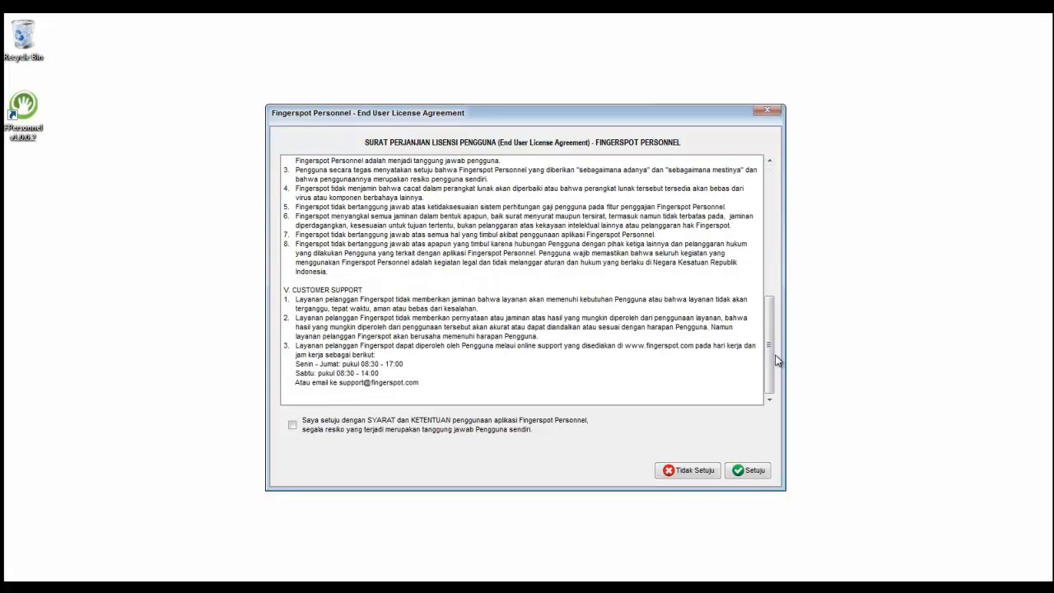
left_click(294, 434)
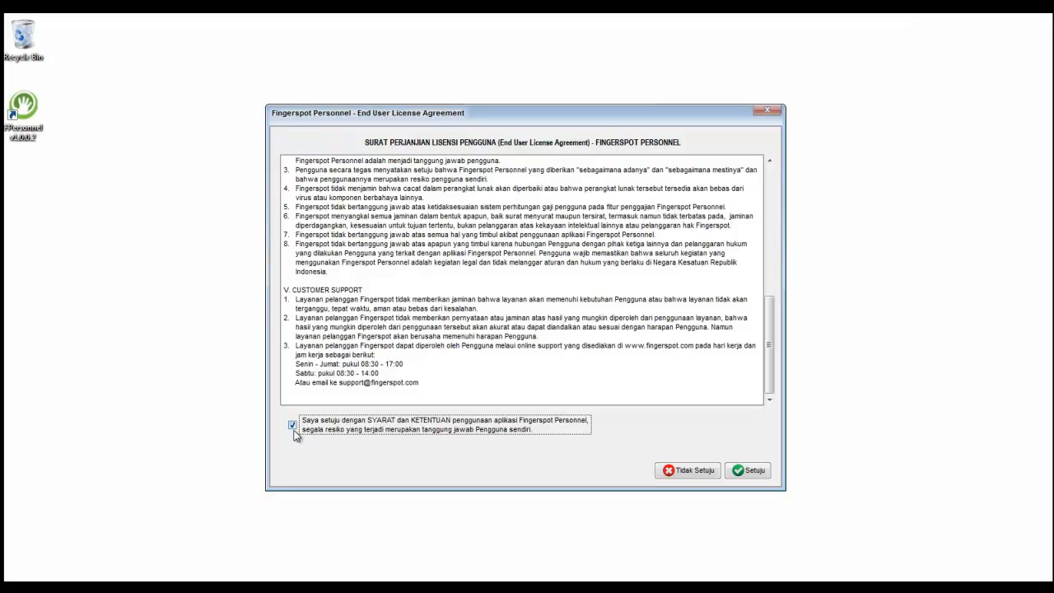
left_click(739, 471)
Register Mesin 1 with its serial number and activation code, type Neo-151NC, Ethernet, IP 192.168.0.124 and port 5500, and keep the default admin user.
left_click(495, 332)
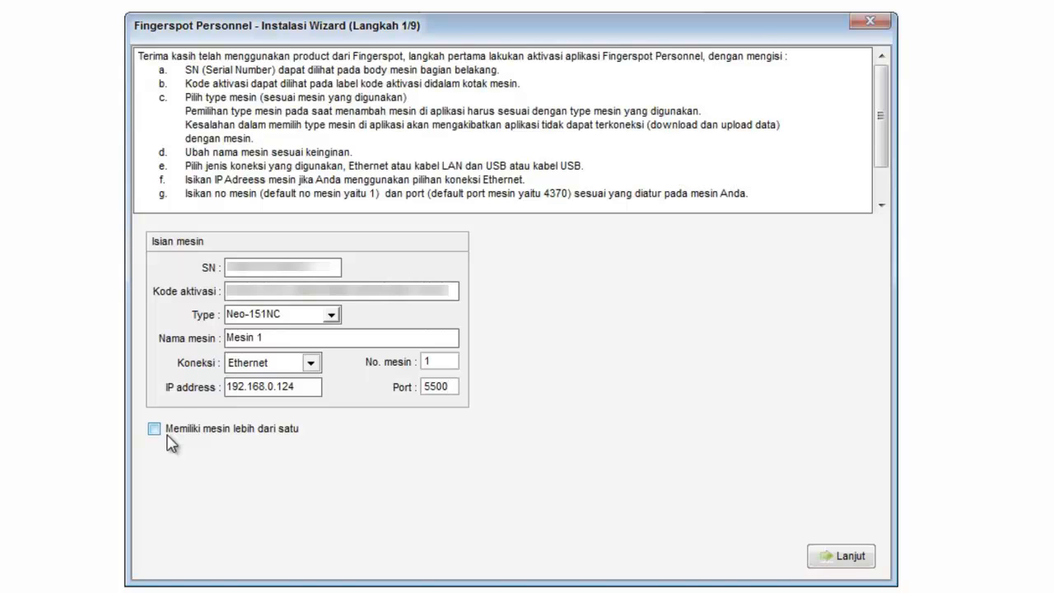
left_click(842, 557)
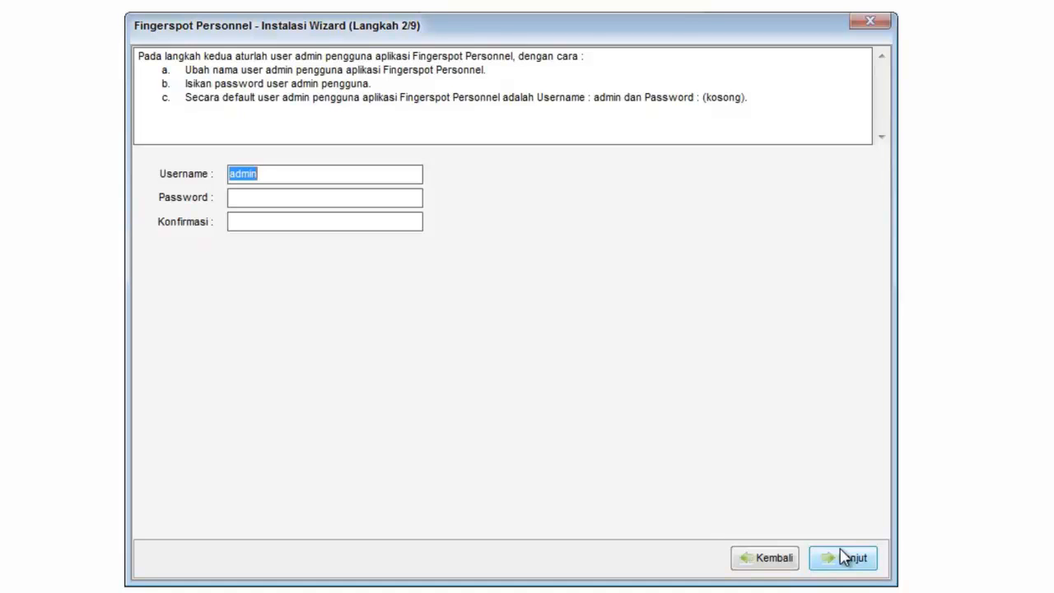
left_click(846, 557)
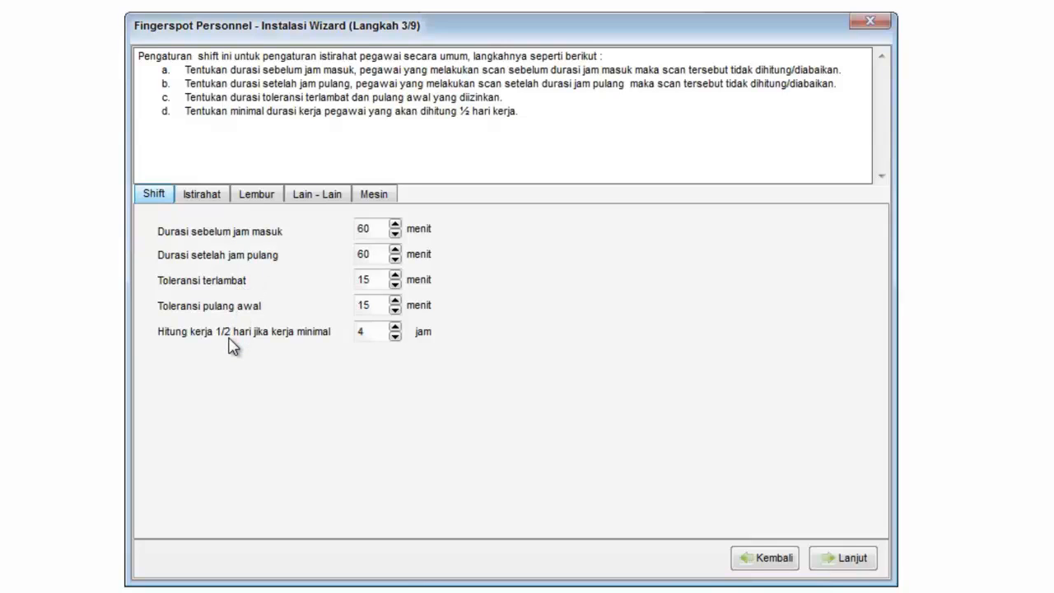
Go through the general break, overtime, miscellaneous and machine settings, keep them as they are, and continue to the holiday setup.
left_click(220, 204)
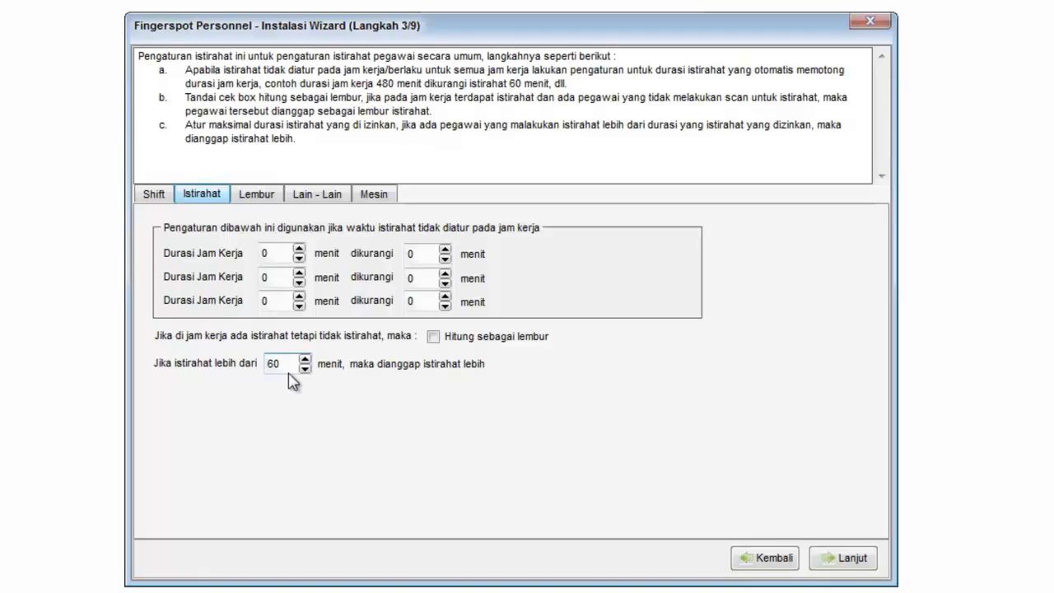
left_click(262, 196)
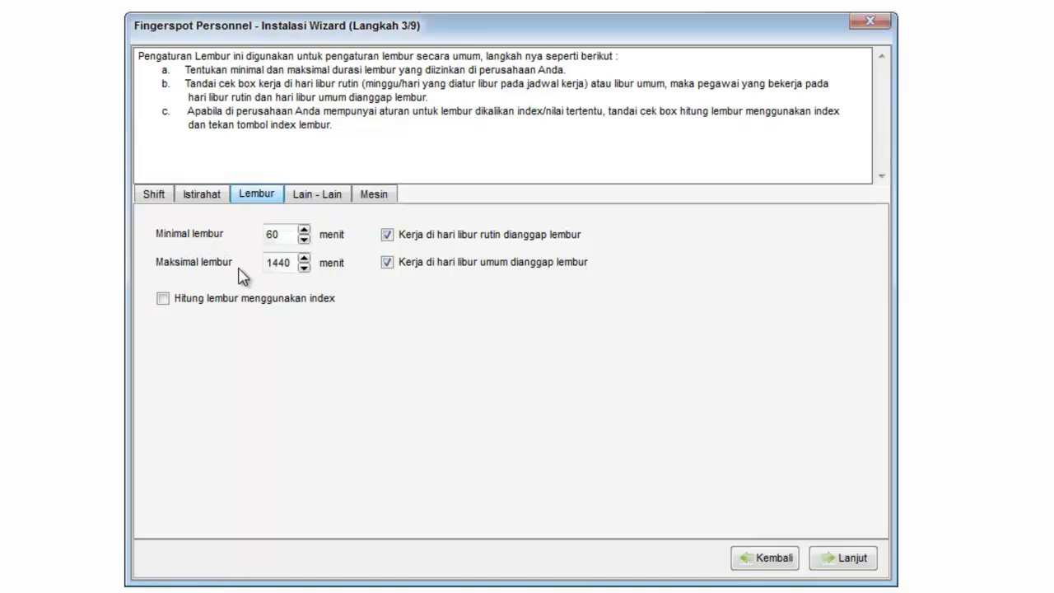
left_click(311, 207)
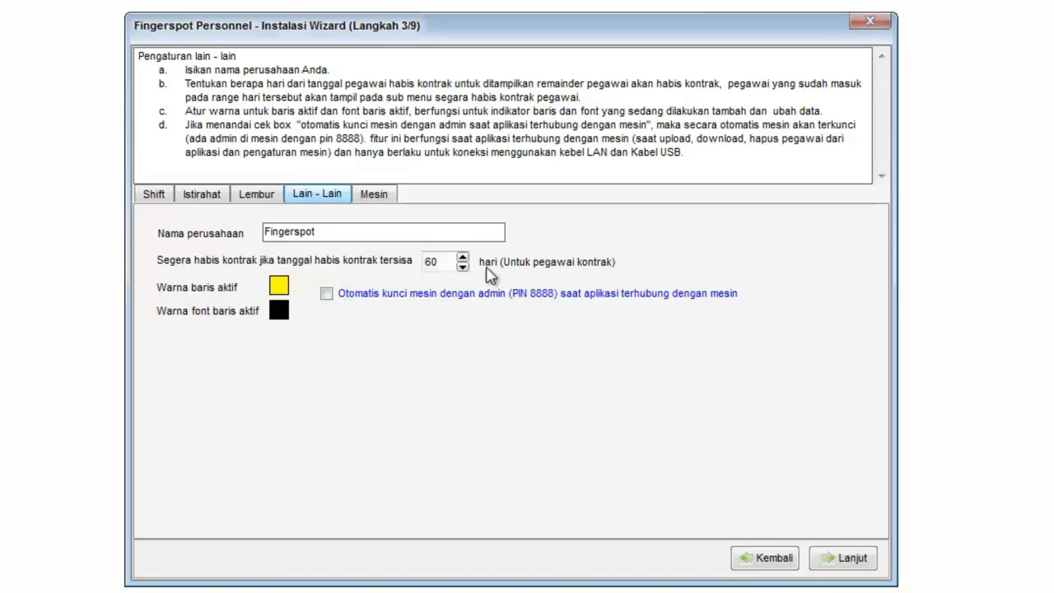
left_click(382, 197)
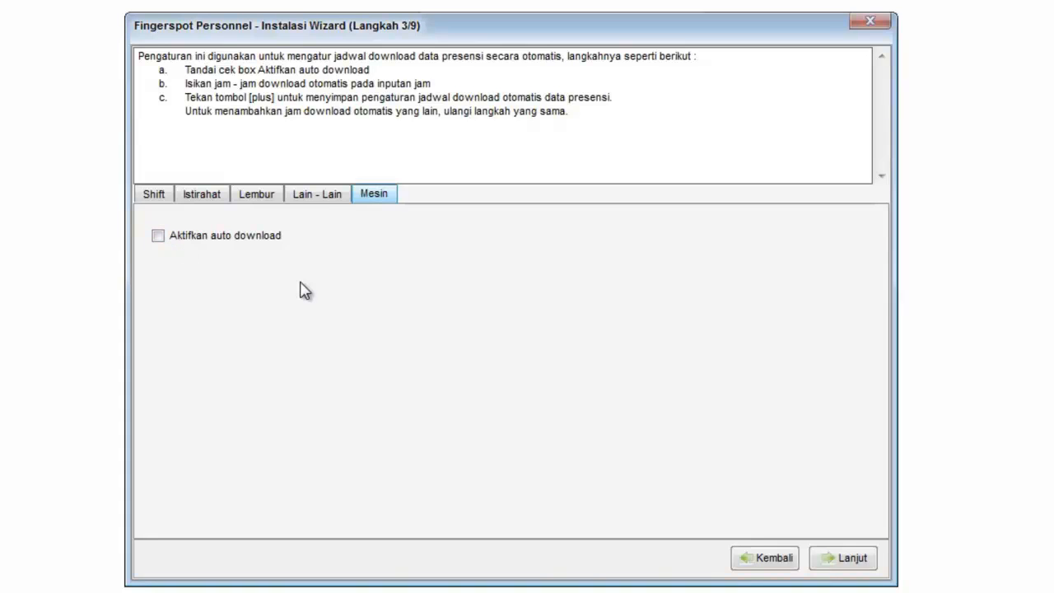
left_click(832, 565)
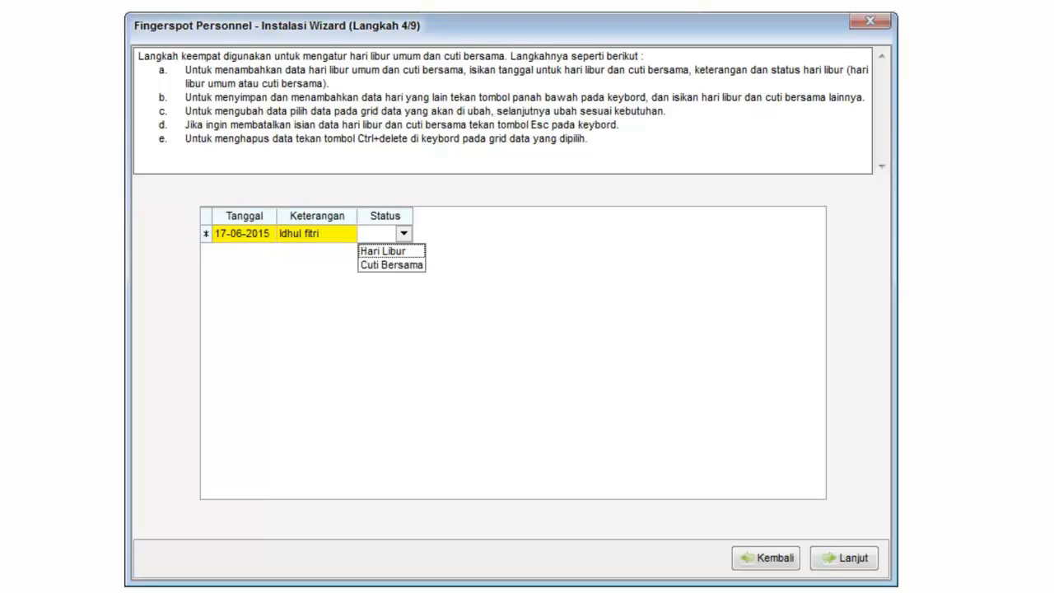
Enter Idhul fitri for 17-07-2015 and 18-07-2015 as Hari Libur and 19-07-2015 as Cuti Bersama, and proceed to the employee divisions.
left_click(382, 245)
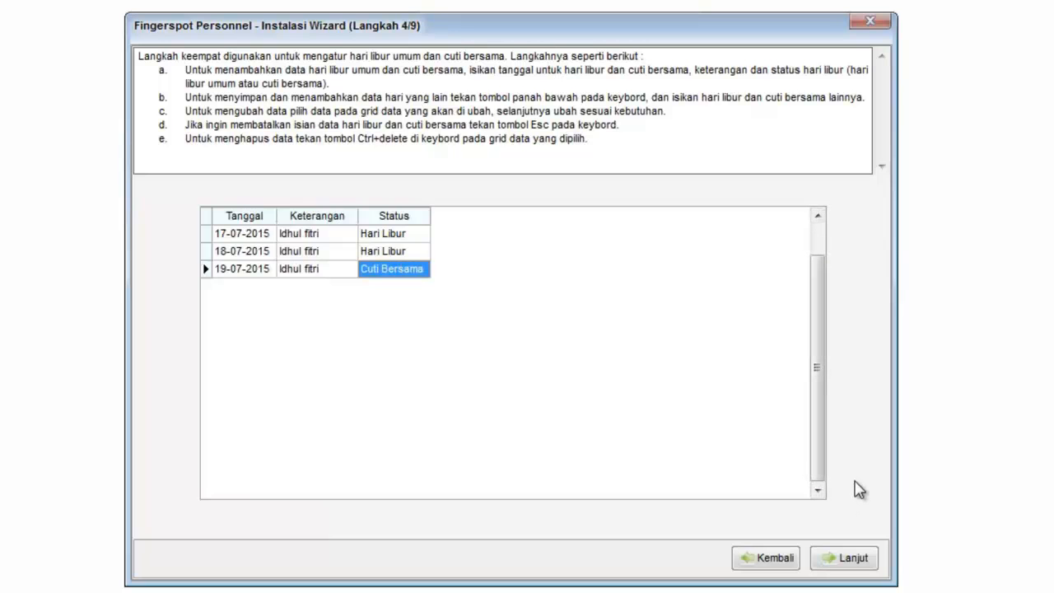
left_click(830, 558)
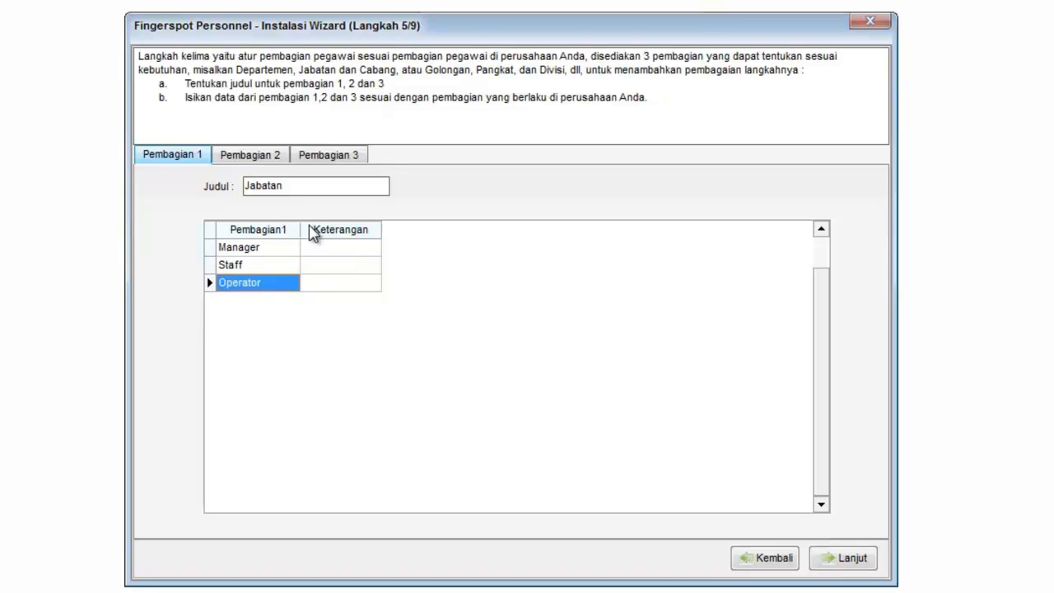
Check the Departemen and Kantor divisions, add Produksi to the Jabatan division, and proceed to the working hours setup.
left_click(271, 160)
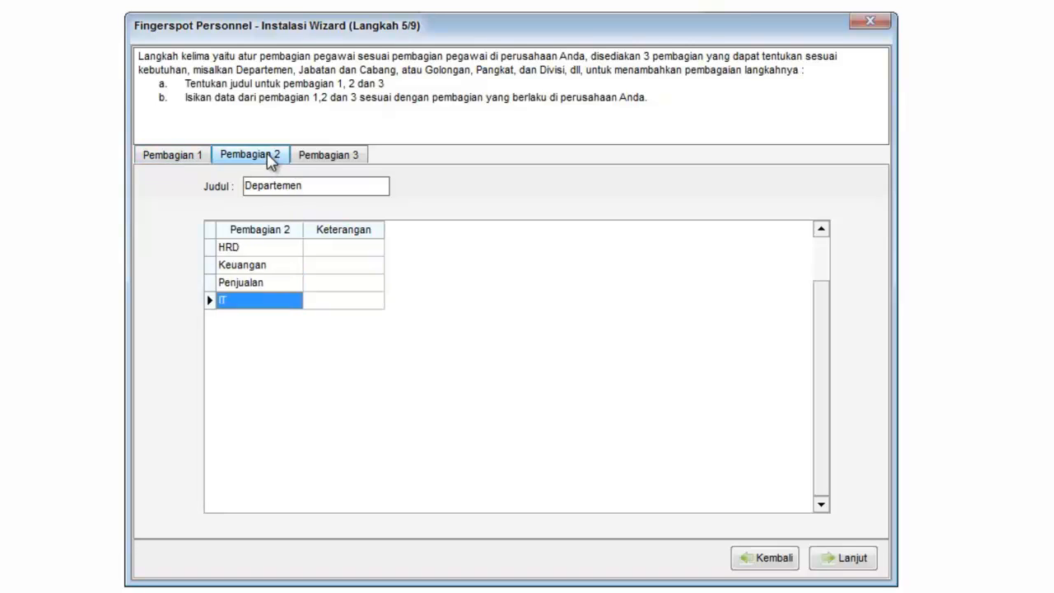
left_click(313, 161)
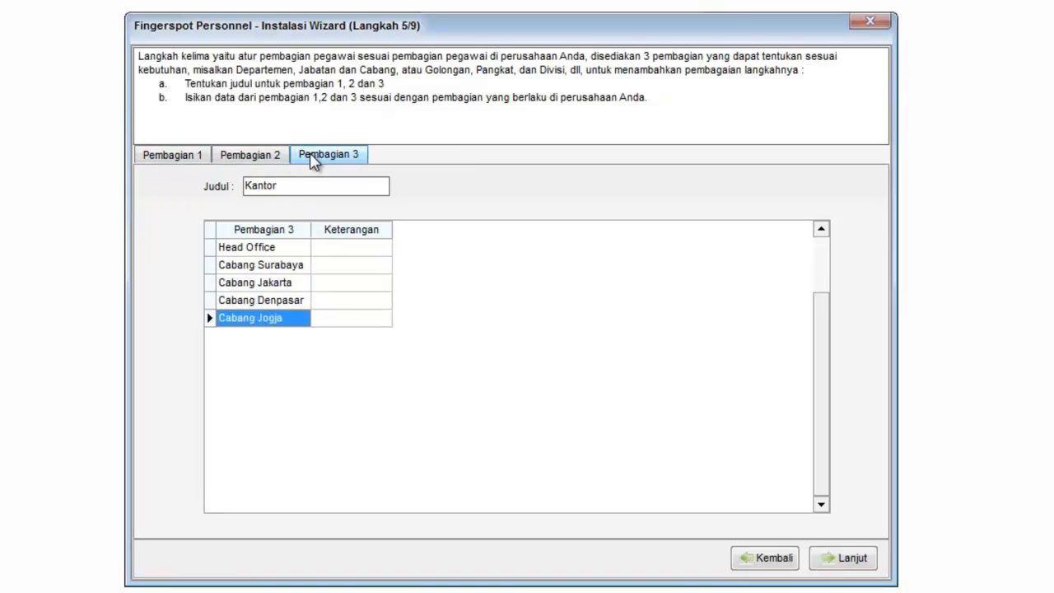
left_click(205, 160)
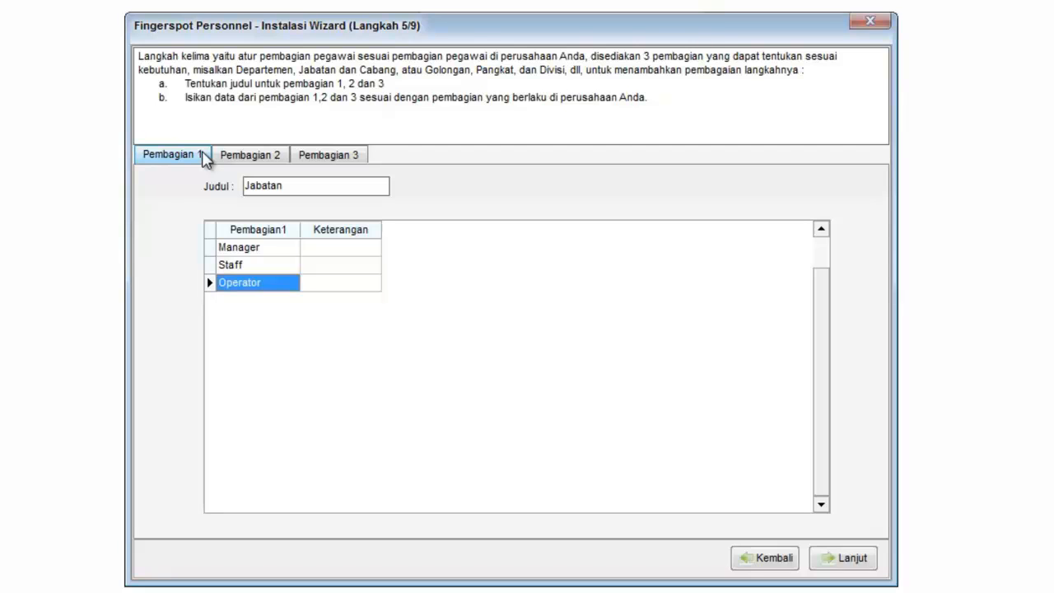
key("Down")
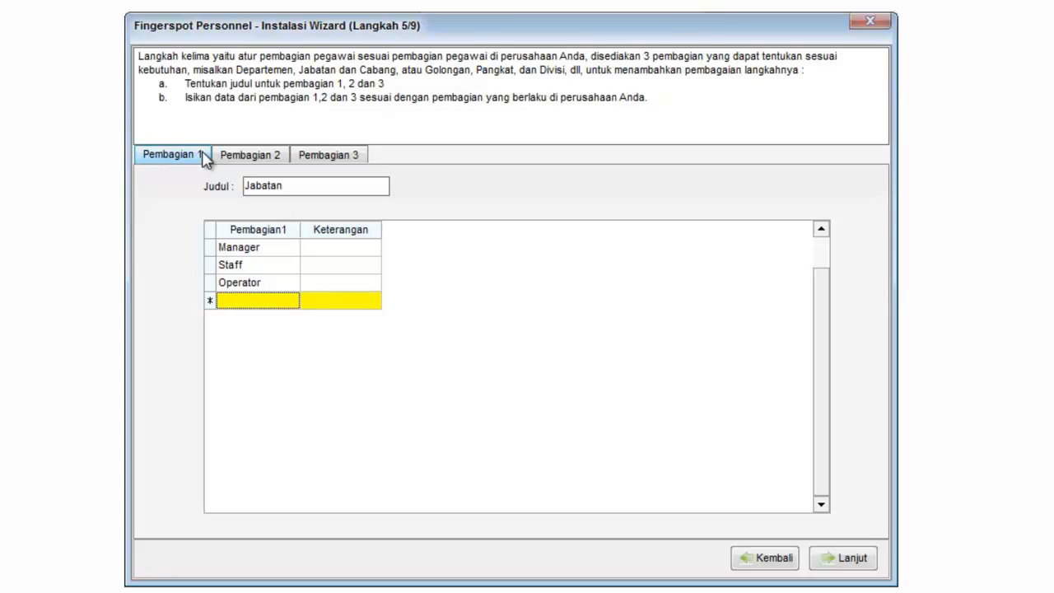
type("Produksi")
key("Tab")
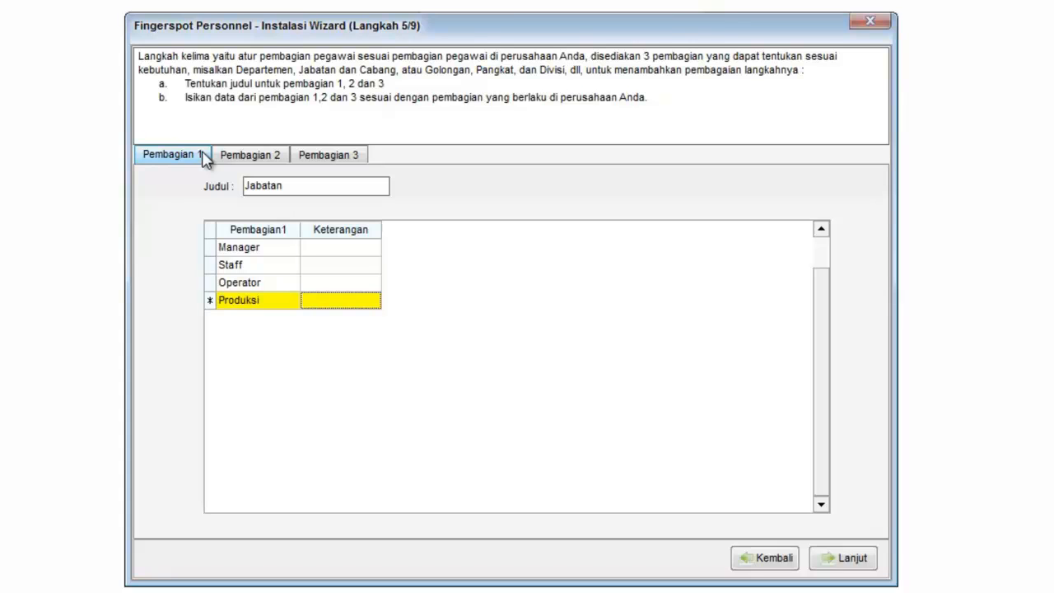
key("Return")
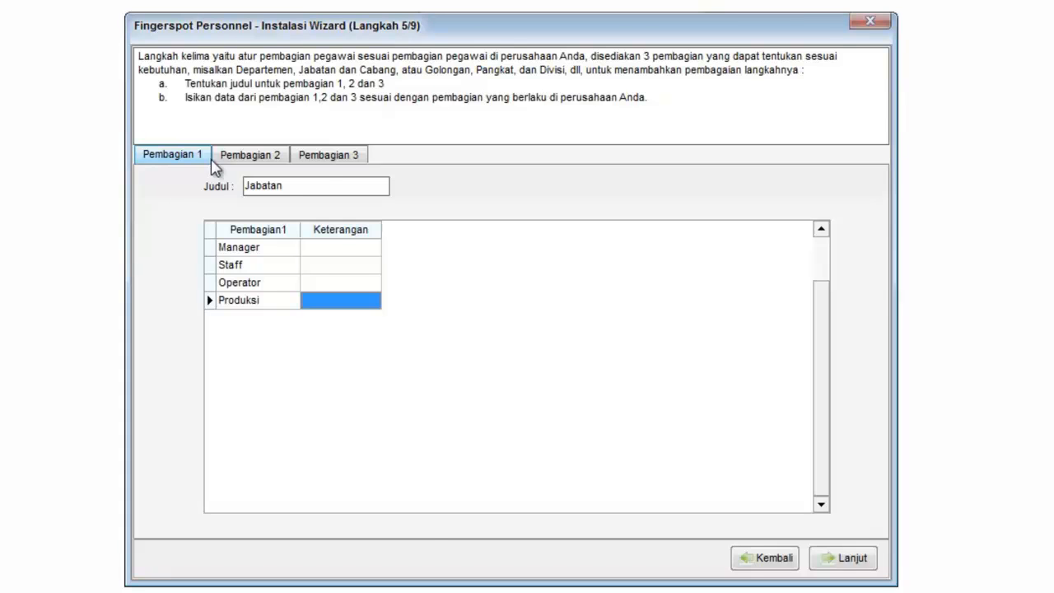
left_click(849, 560)
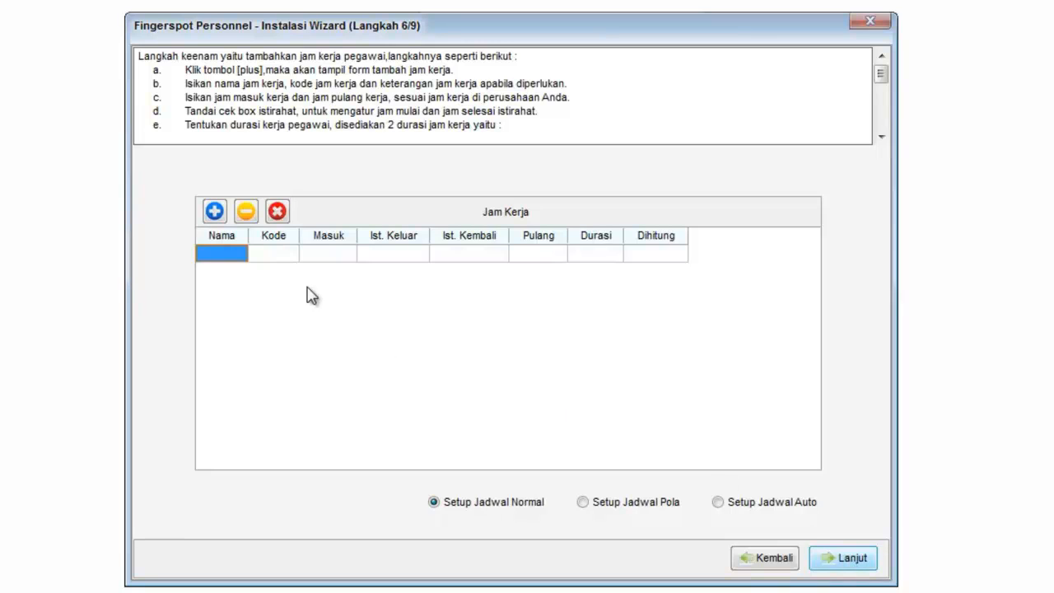
Add a working-hours entry named Pagi with code Pagi, from 06:00 to 14:00, effective duration, counted as 1 day.
left_click(214, 211)
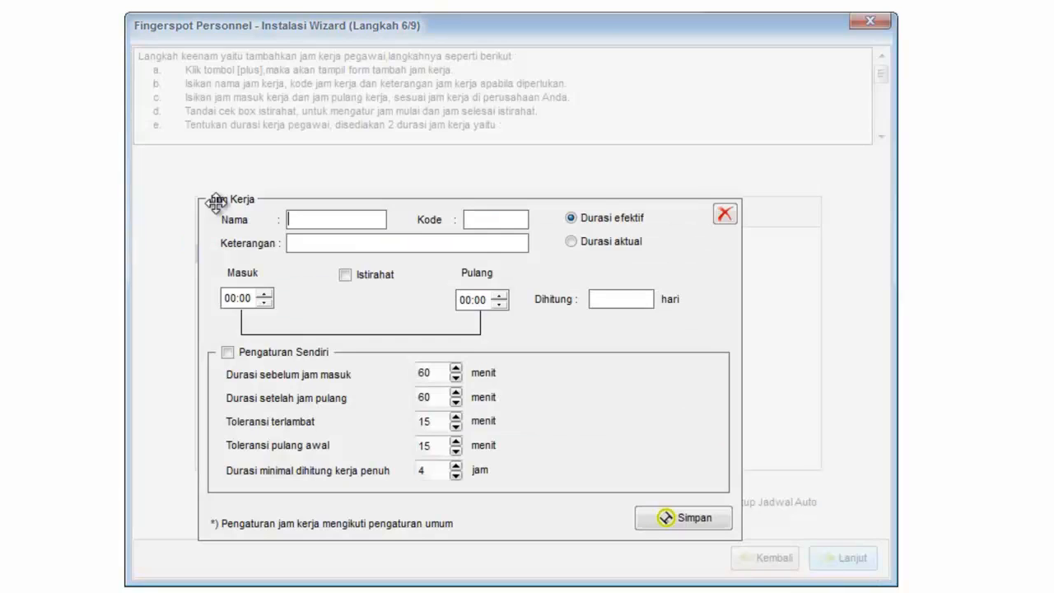
type("Pagi")
left_click(475, 301)
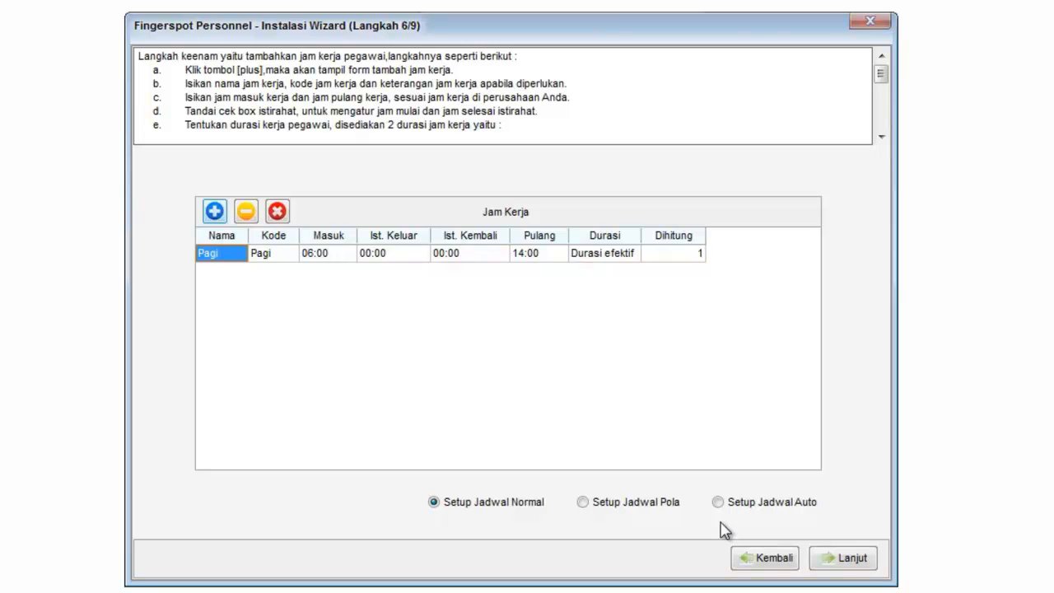
Proceed to the normal work schedule setup and start a new schedule named Jadwal normal with code JN.
left_click(851, 560)
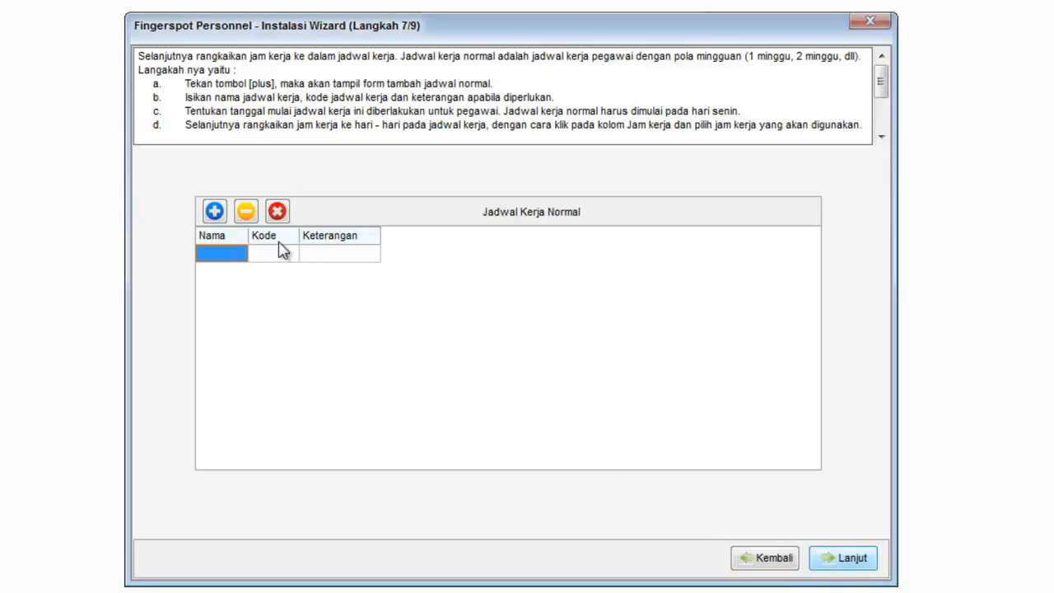
left_click(215, 213)
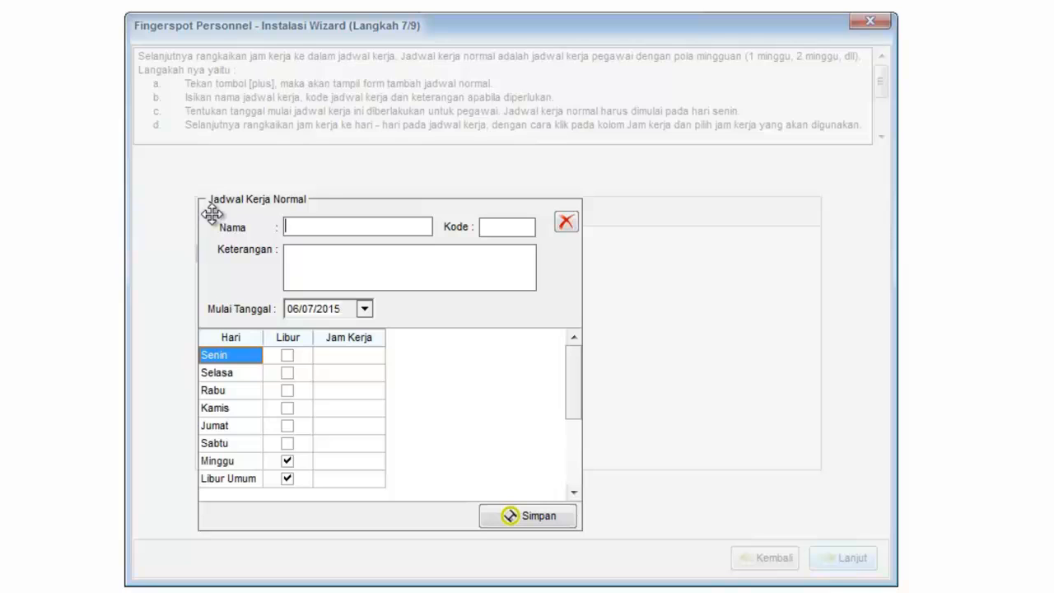
type("Jadwal normal")
key("Tab")
type("JN")
key("Tab")
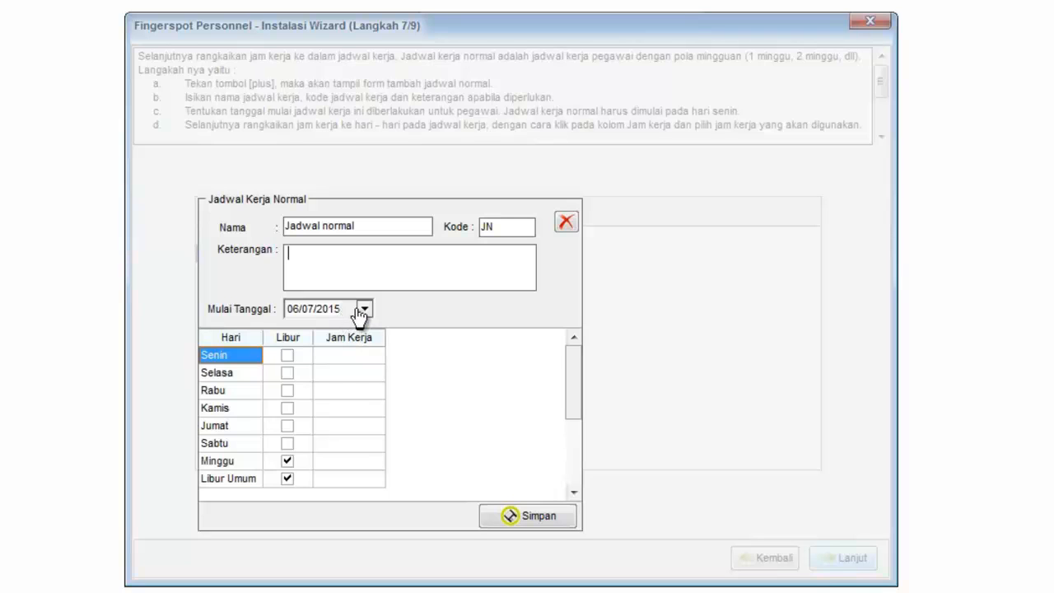
Set the schedule's start date to 04/05/2015, assign the Pagi working hours to Senin through Sabtu, and save it despite the empty days.
left_click(356, 312)
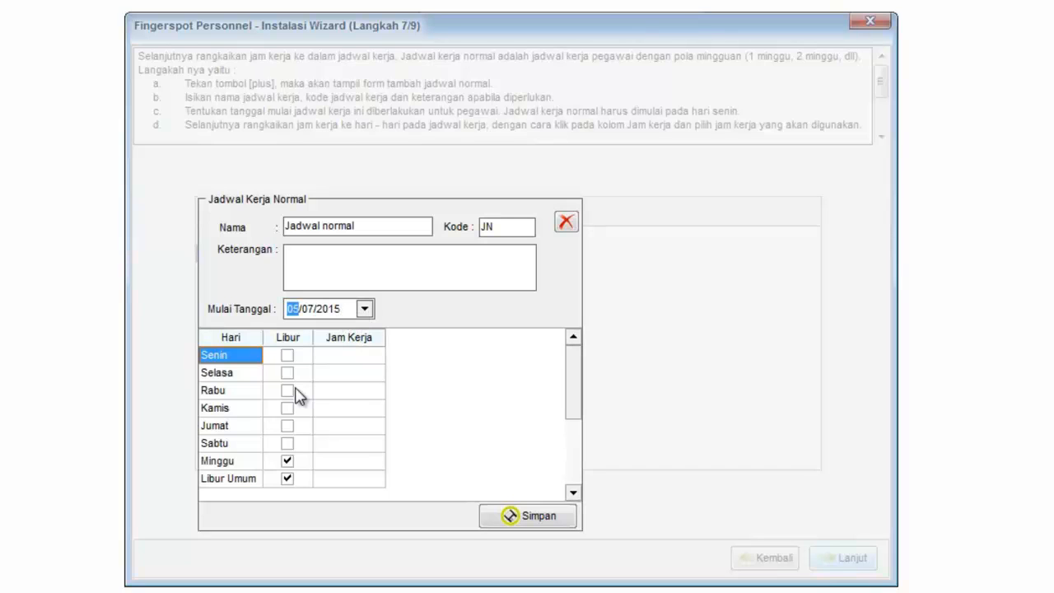
left_click(346, 356)
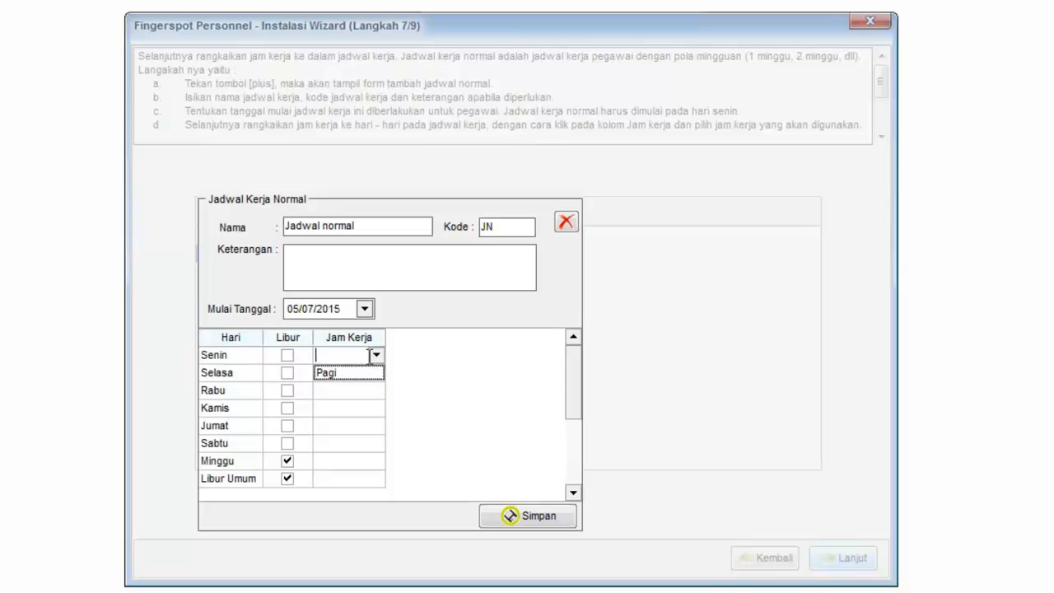
left_click(353, 371)
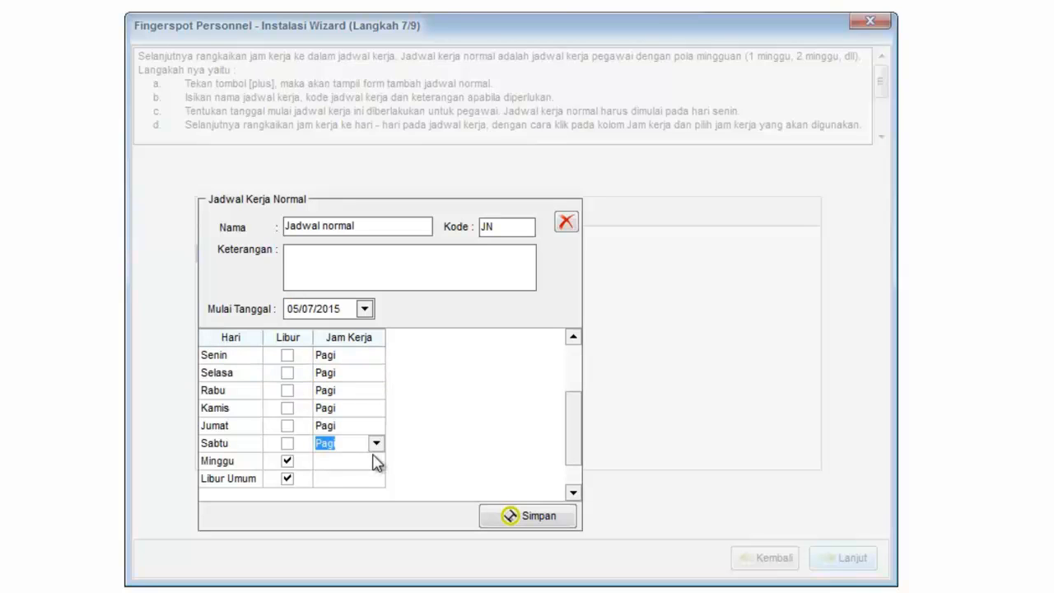
left_click(541, 517)
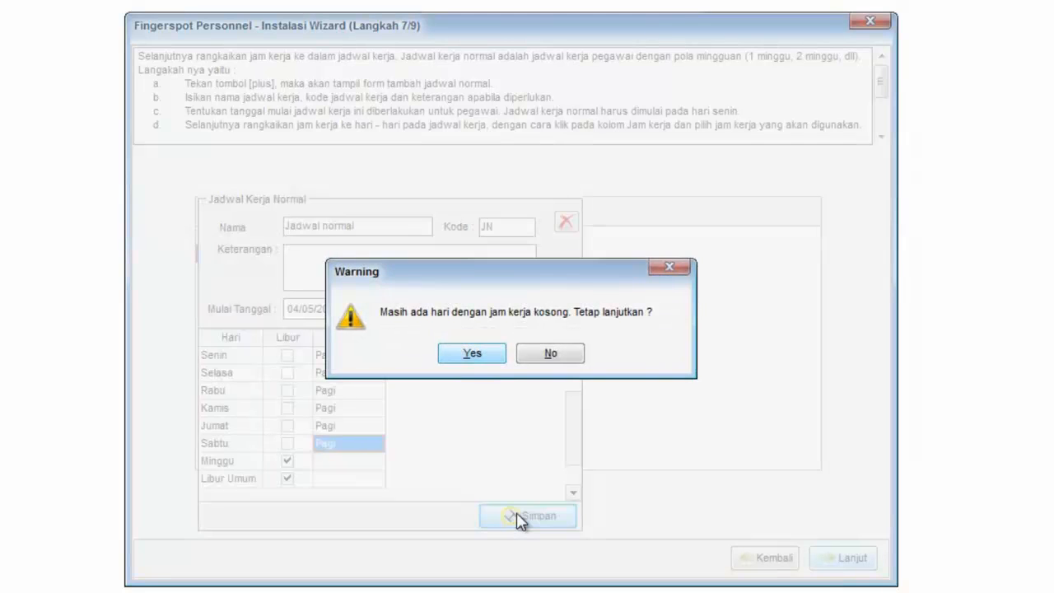
left_click(497, 359)
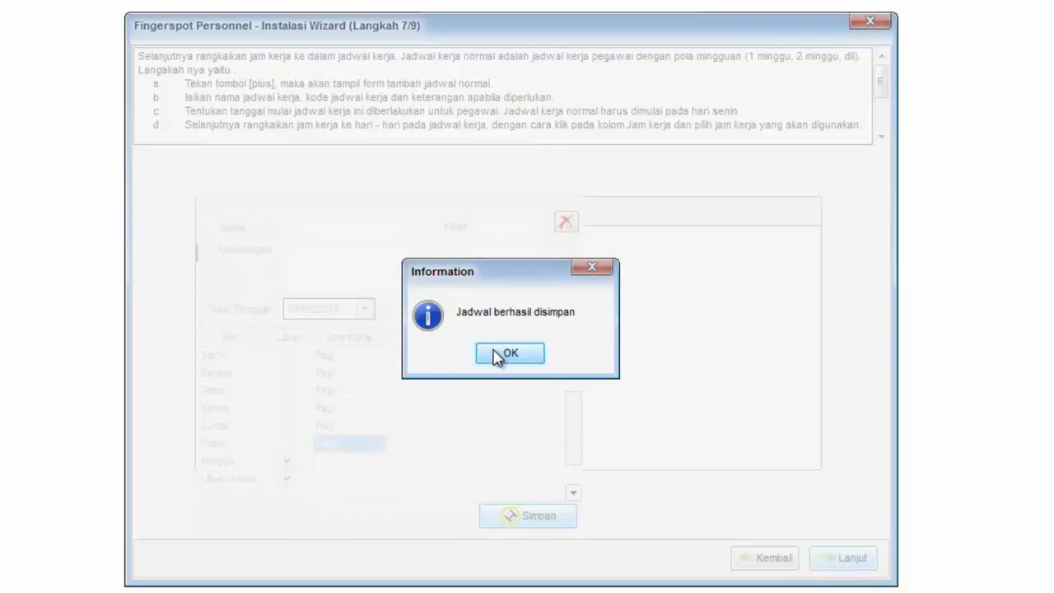
left_click(502, 357)
Revisit the working-hours page with its schedule type options, and continue past the normal schedule to the employee import page.
left_click(759, 546)
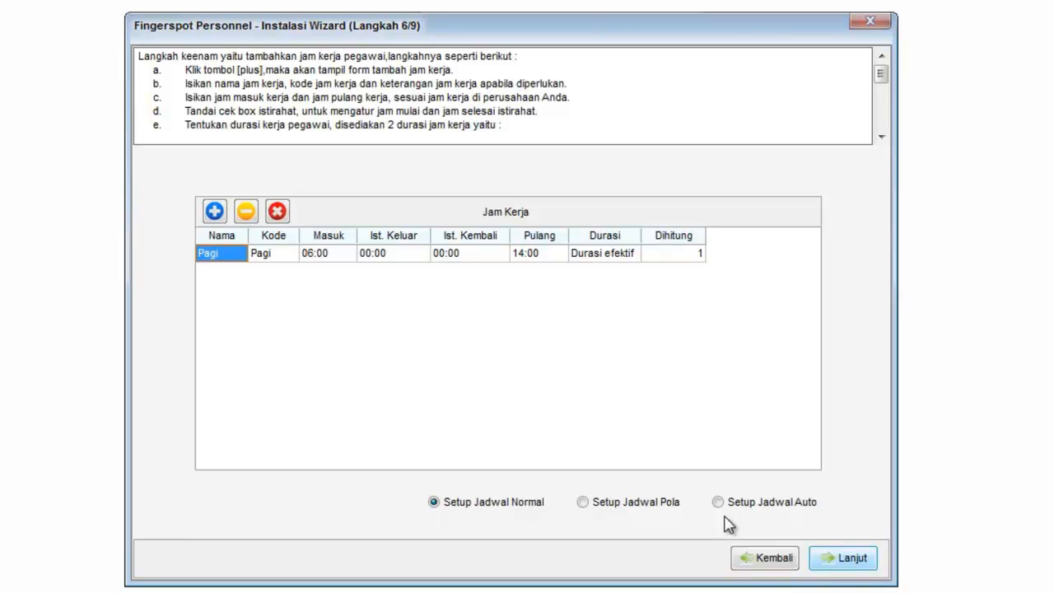
left_click(834, 551)
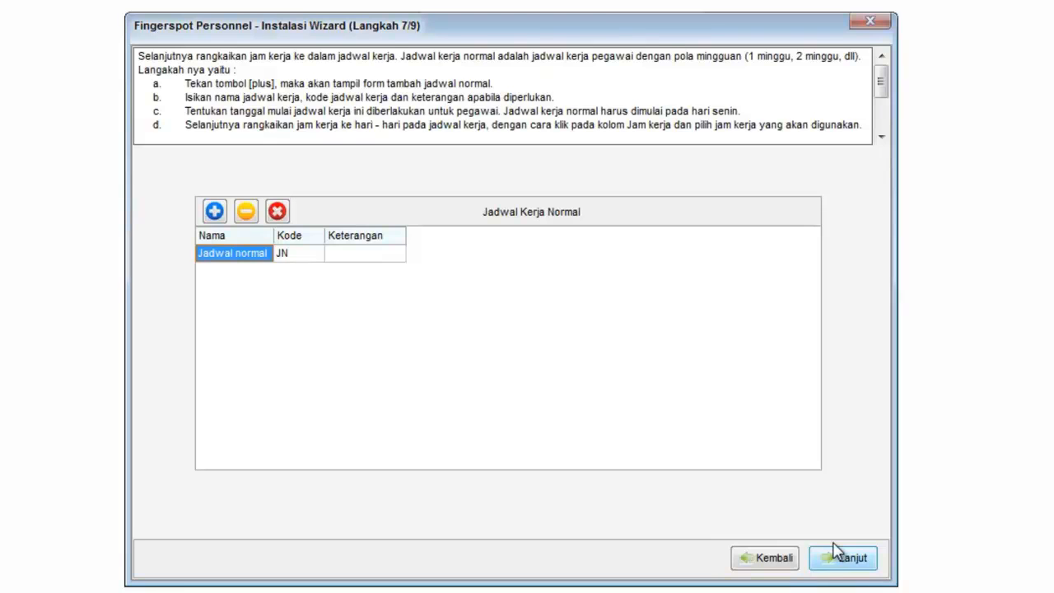
left_click(835, 553)
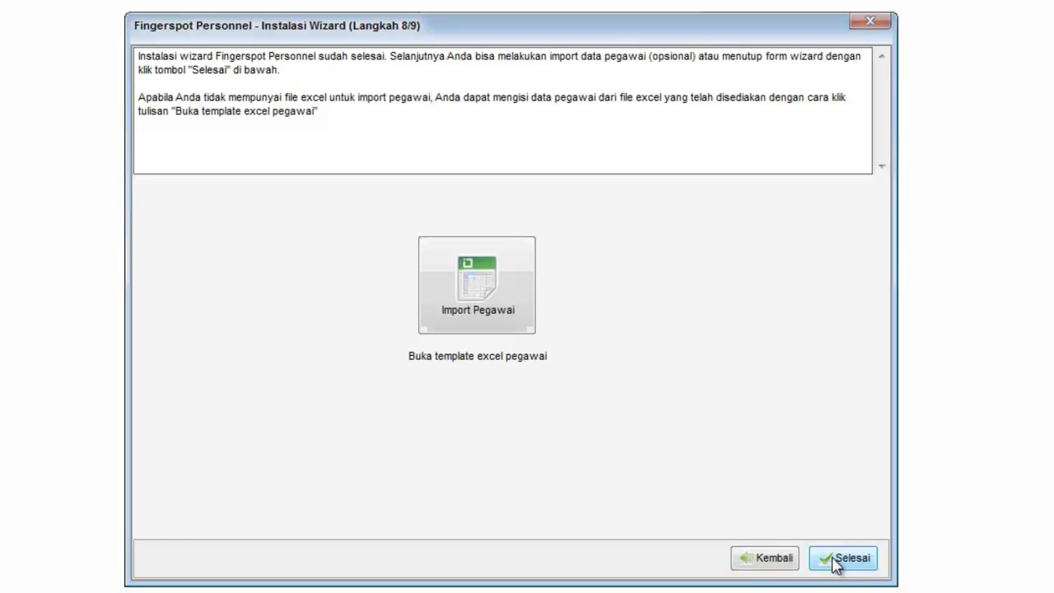
Open the employee template in Microsoft Excel and save the workbook with the employee data.
left_click(498, 369)
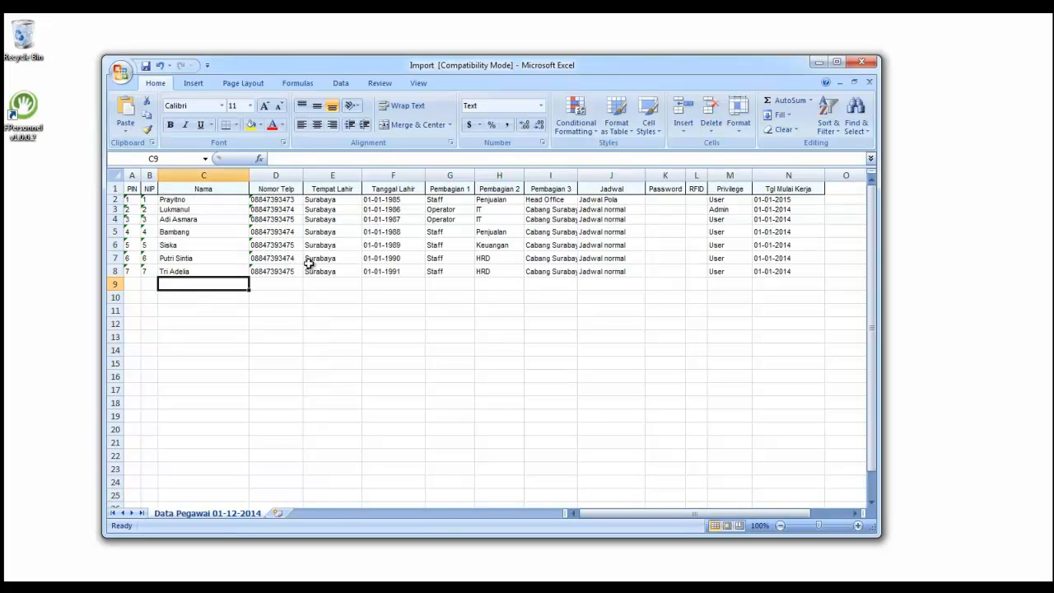
left_click(145, 71)
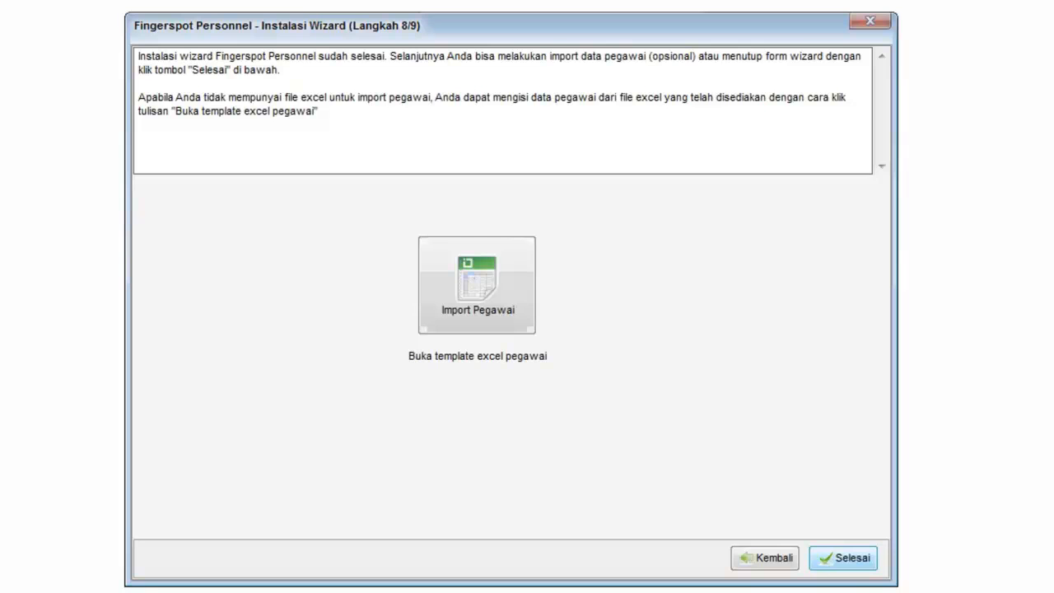
Import the employees from the Data Pegawai 01-12-2014 sheet of Import.xls in the installation wizard, and finish the wizard.
left_click(478, 290)
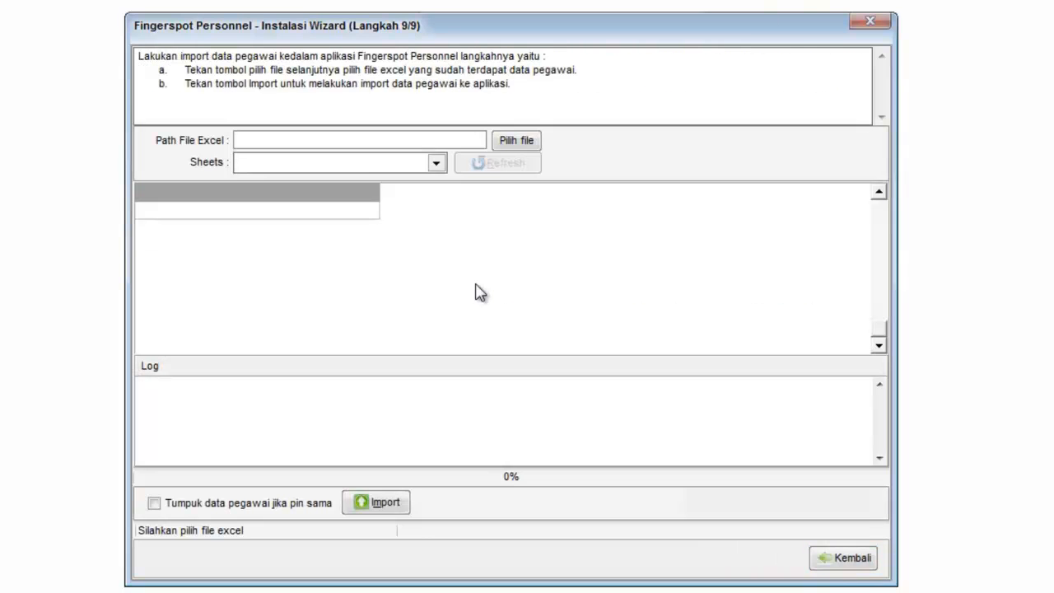
left_click(532, 145)
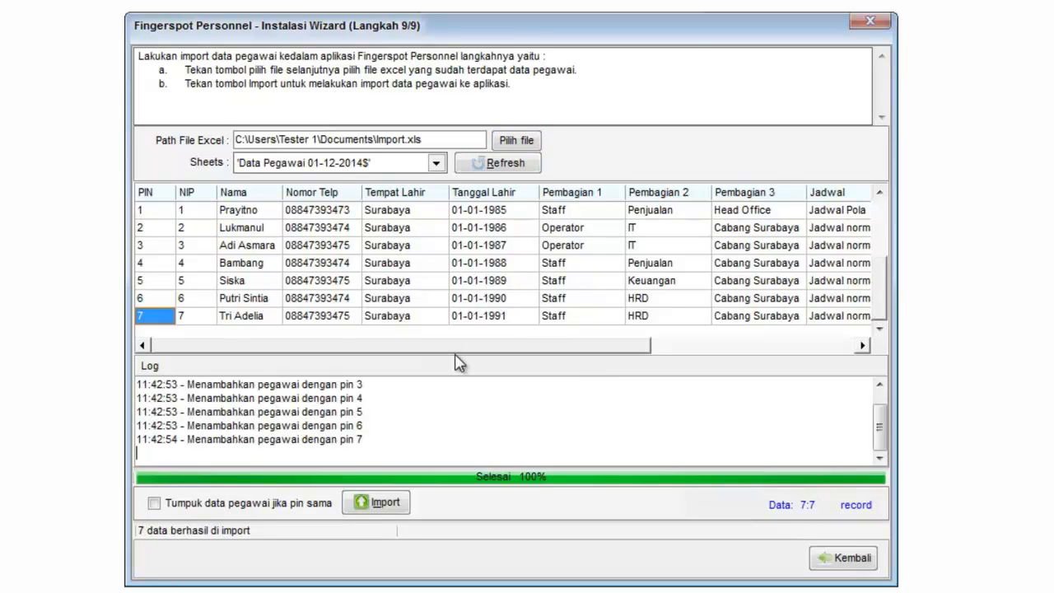
left_click(838, 559)
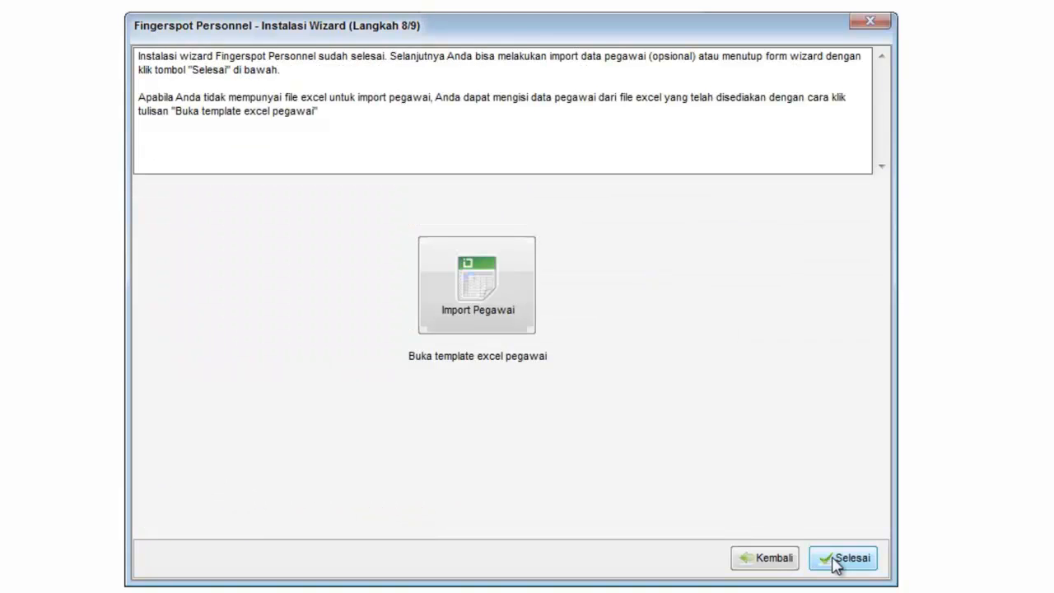
left_click(843, 559)
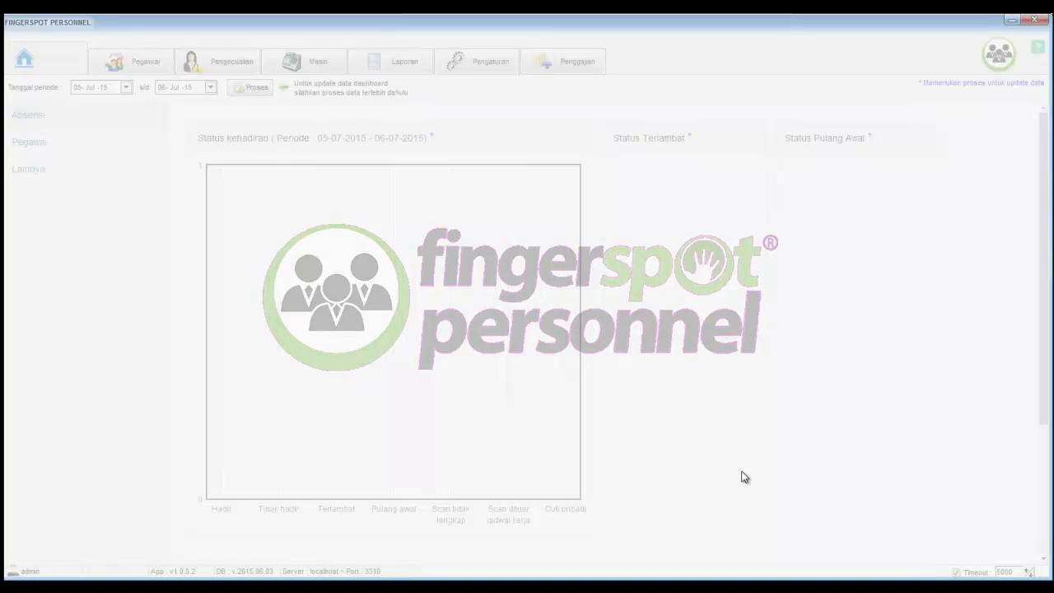